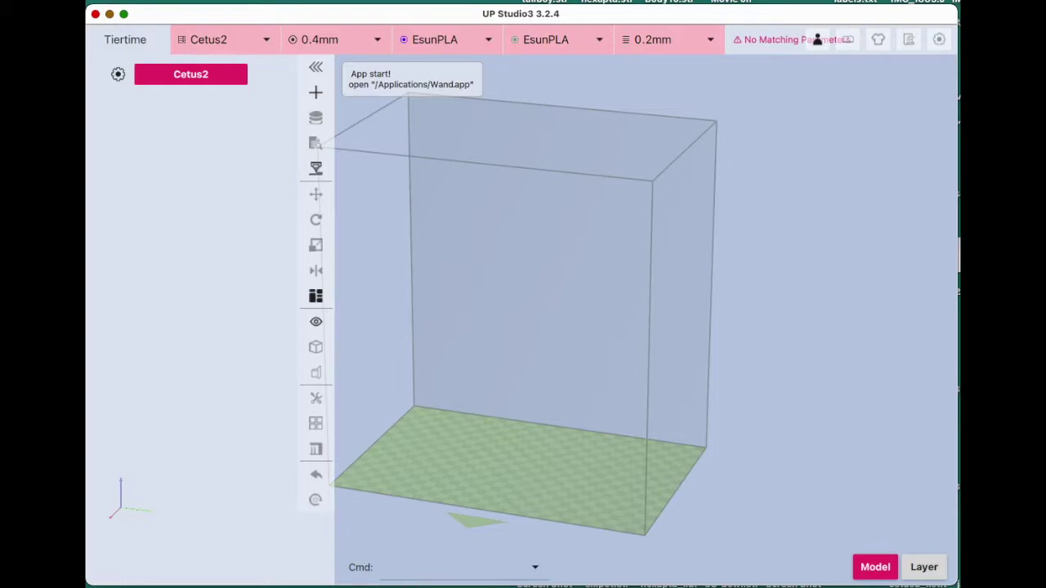
- Load the recent models 3pdented.stl and 202020.stl onto the build platform
{"action": "left_click", "coordinate": [135, 46]}
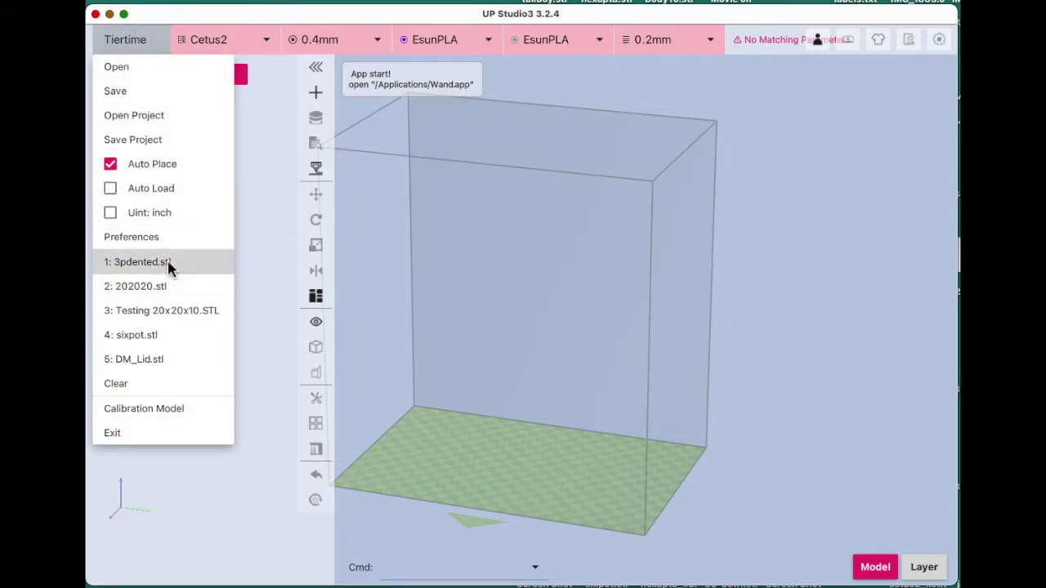
{"action": "left_click", "coordinate": [139, 262]}
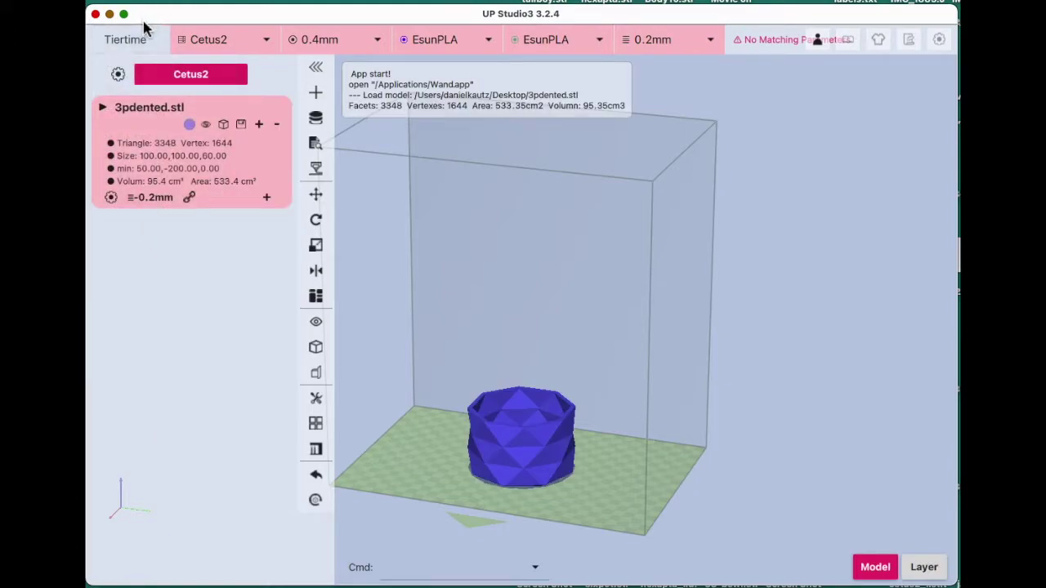
{"action": "left_click", "coordinate": [131, 43]}
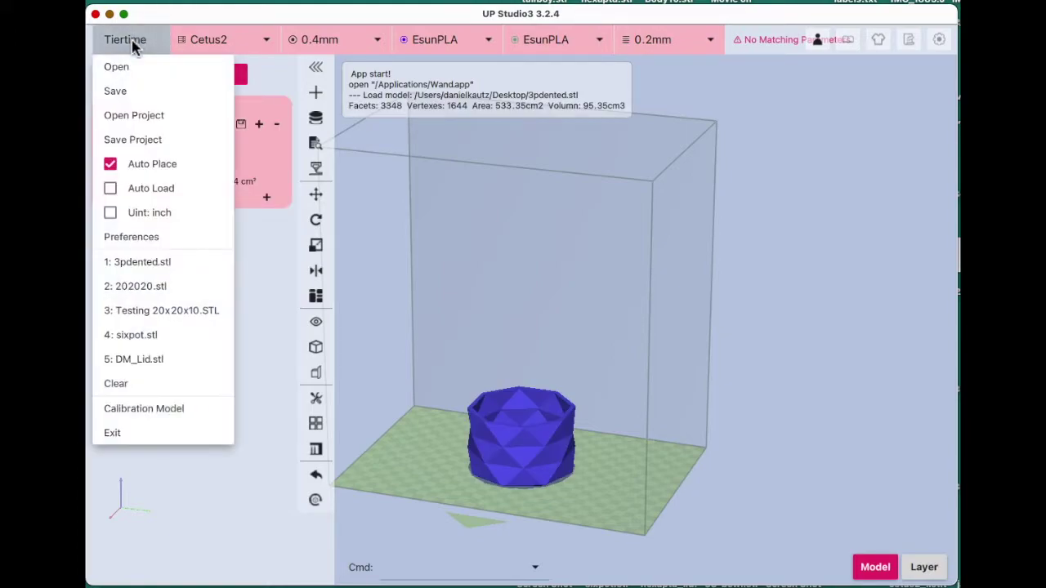
{"action": "left_click", "coordinate": [149, 287]}
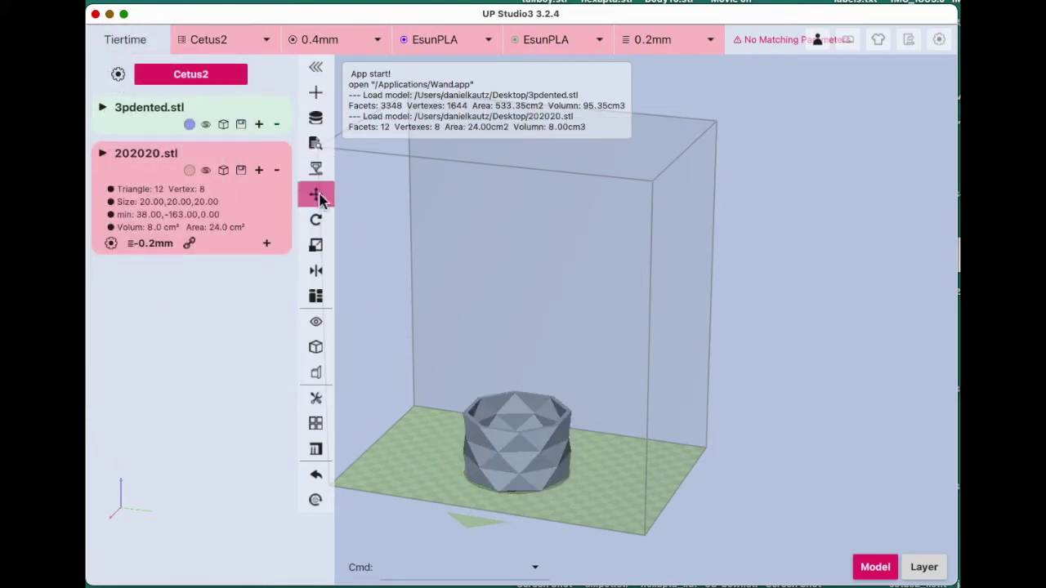
- Move the 202020.stl cube out of the pot to an empty spot on the platform beside it
{"action": "left_click", "coordinate": [318, 196]}
{"action": "left_click_drag", "start_coordinate": [504, 420], "coordinate": [591, 472]}
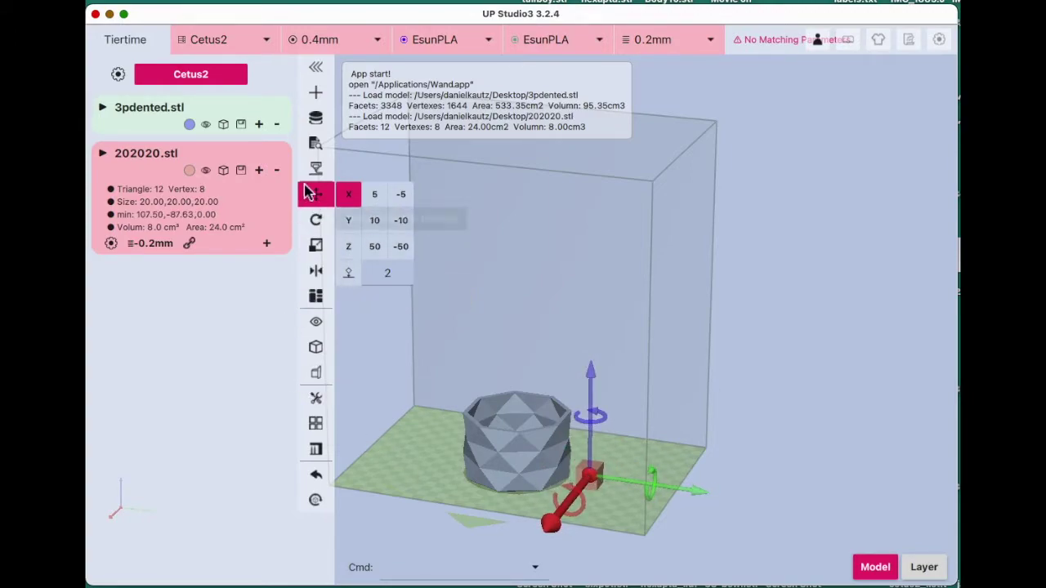
{"action": "left_click", "coordinate": [311, 200]}
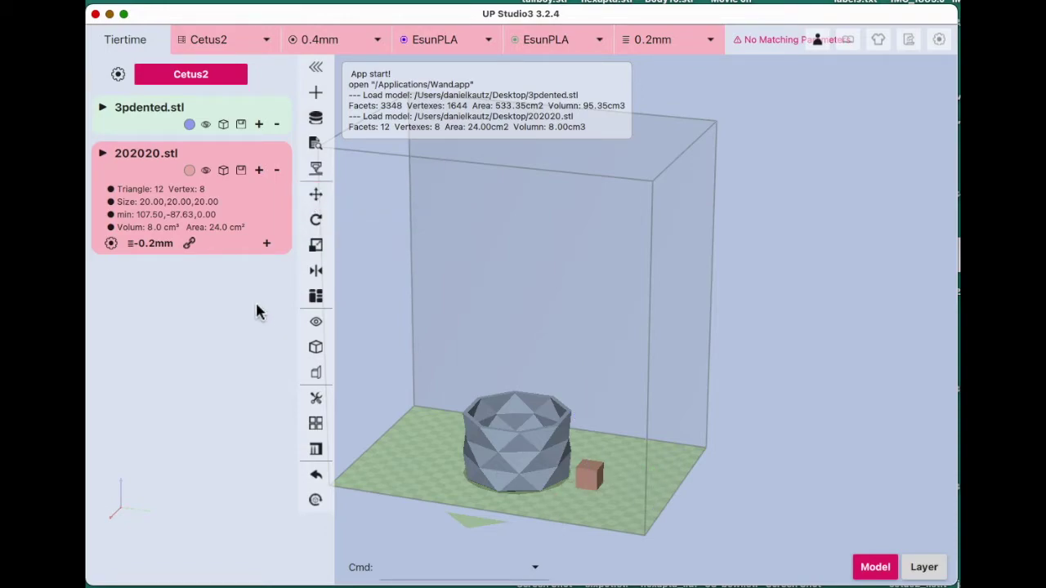
- Decompose the 3pdented.stl pot into its separate parts
{"action": "left_click", "coordinate": [162, 124]}
{"action": "left_click", "coordinate": [164, 126]}
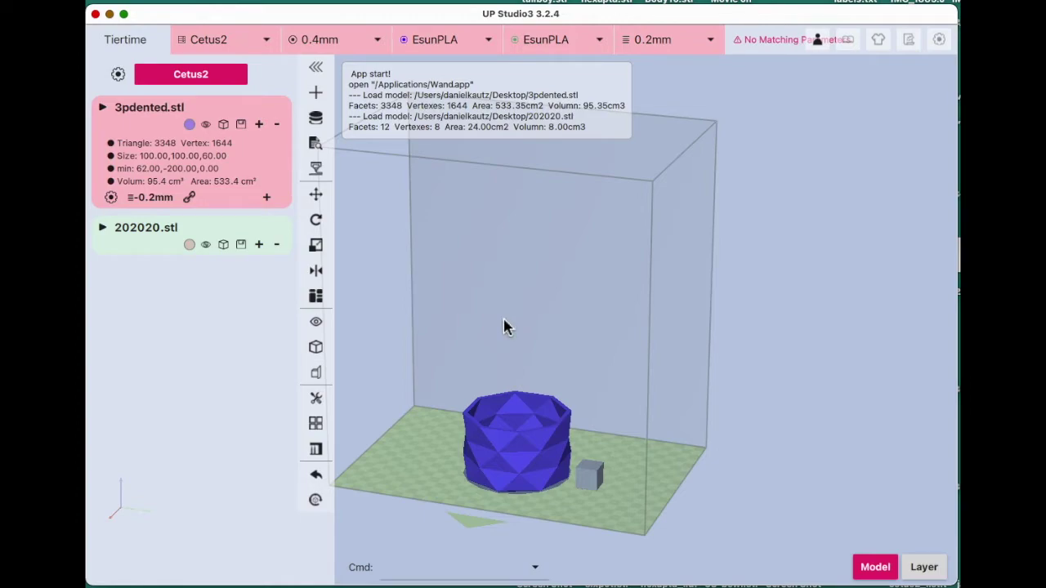
{"action": "scroll", "coordinate": [503, 327], "scroll_direction": "left", "scroll_amount": 2}
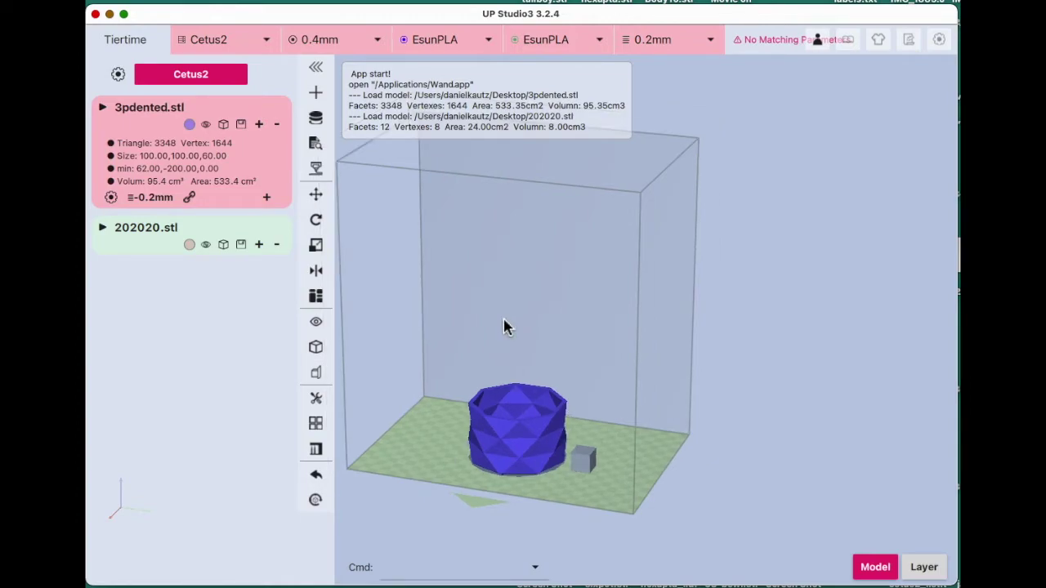
{"action": "right_click", "coordinate": [503, 327]}
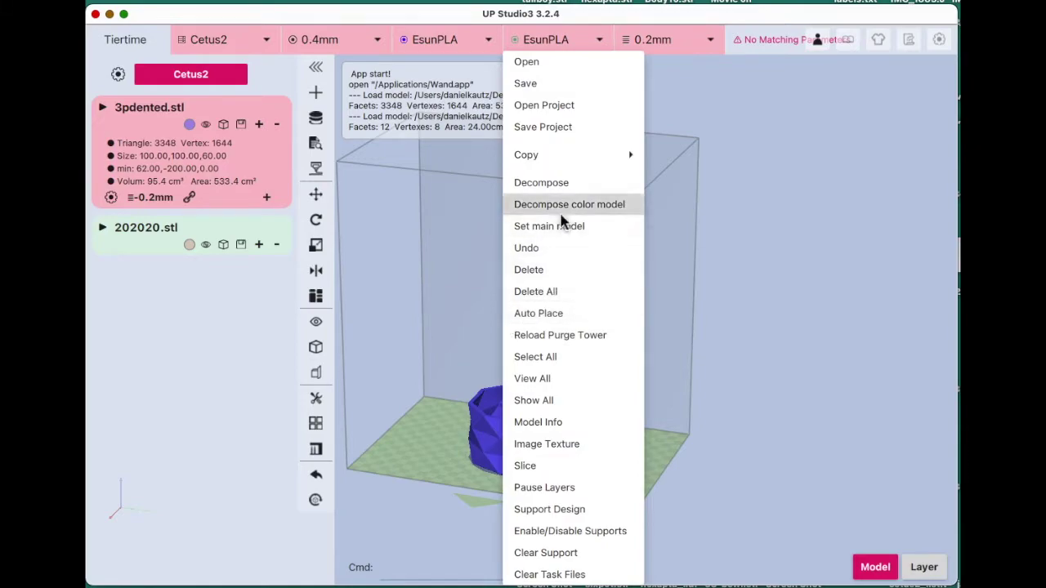
{"action": "left_click", "coordinate": [562, 184]}
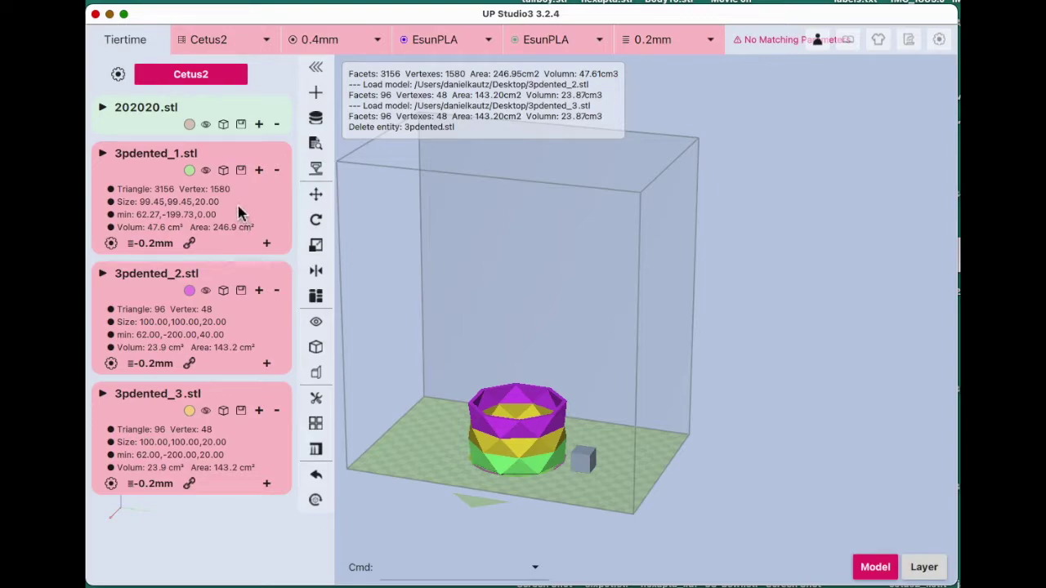
- Check the decomposed pot parts one by one, and set the 202020.stl cube as the main model
{"action": "left_click", "coordinate": [138, 170]}
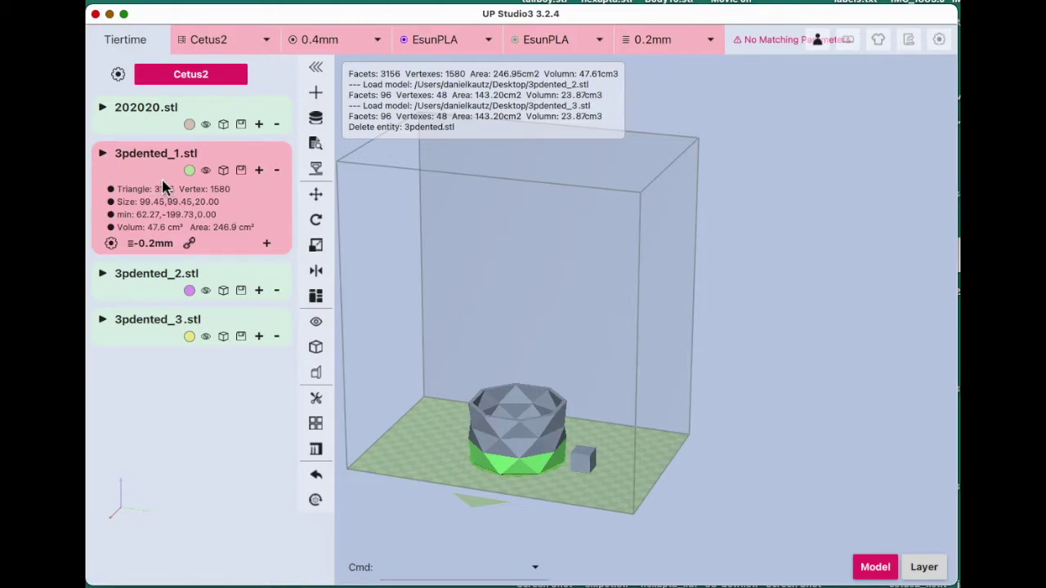
{"action": "left_click", "coordinate": [135, 276]}
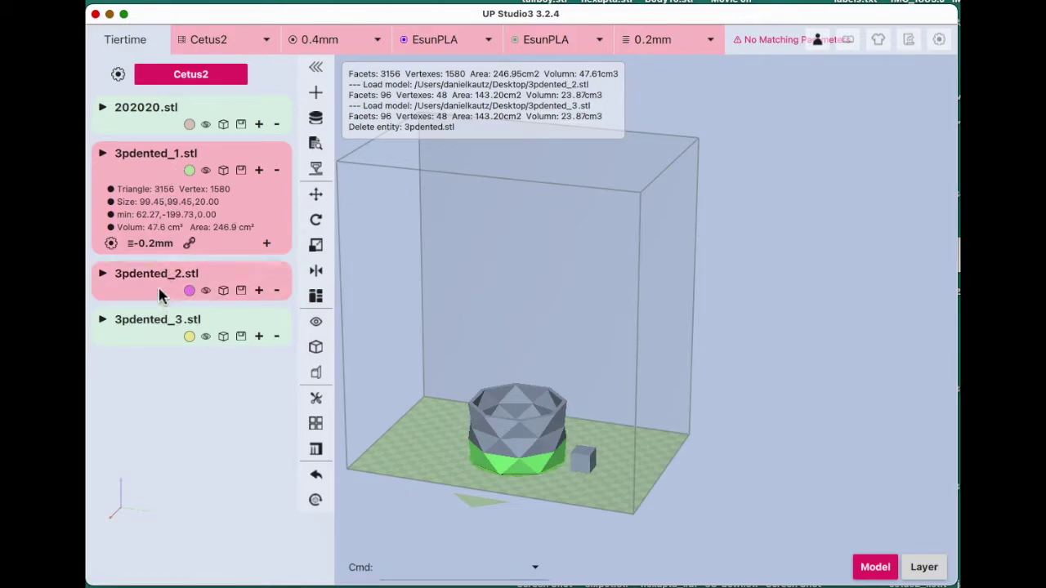
{"action": "left_click", "coordinate": [158, 341]}
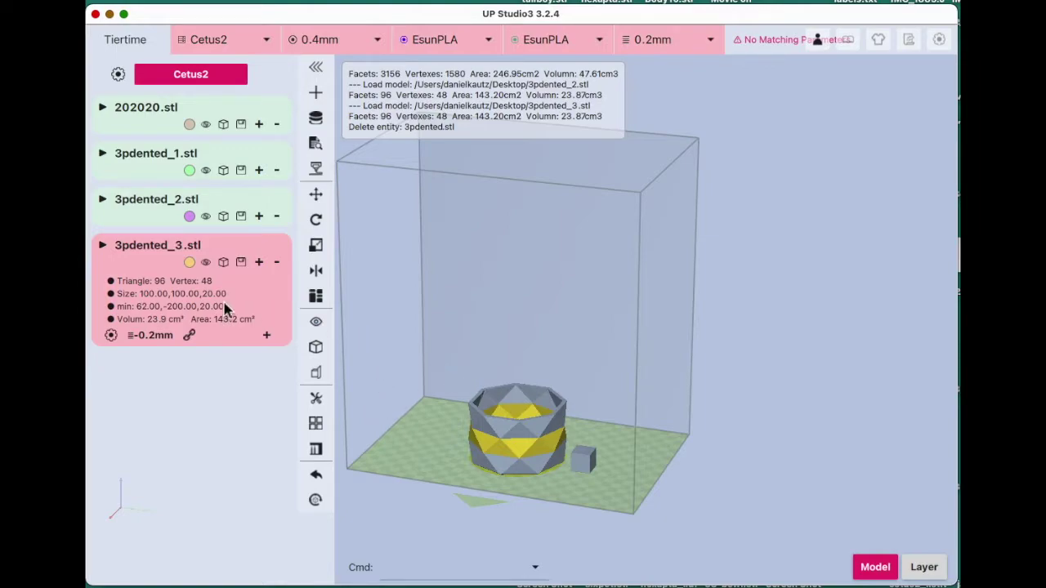
{"action": "left_click", "coordinate": [147, 129]}
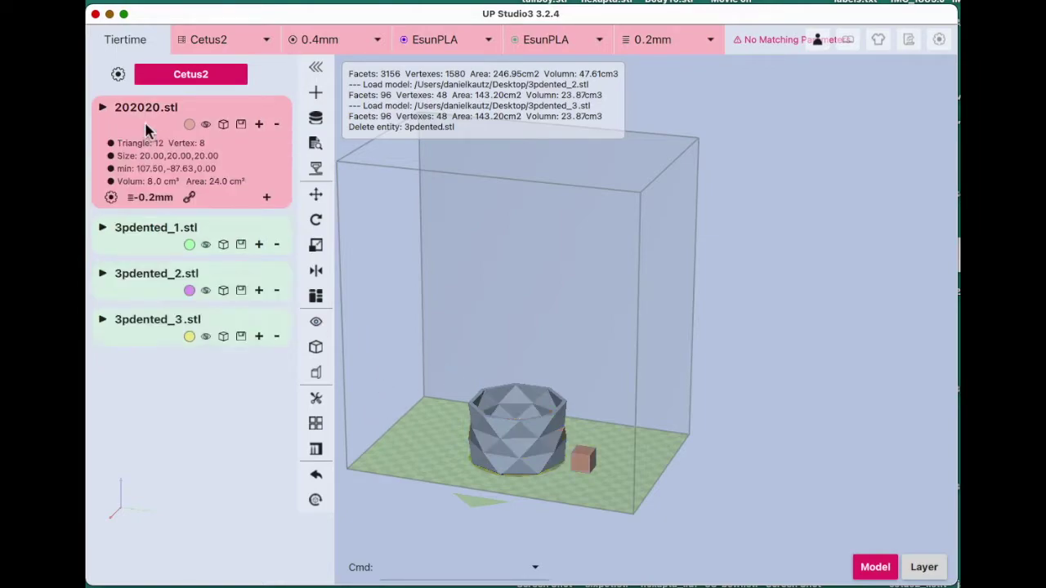
{"action": "right_click", "coordinate": [614, 227]}
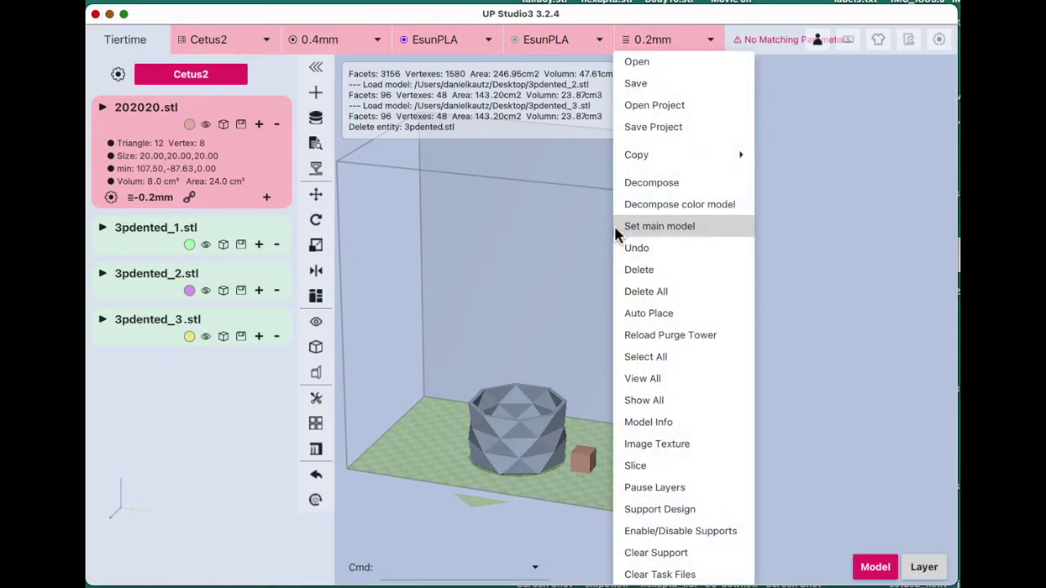
{"action": "left_click", "coordinate": [703, 226]}
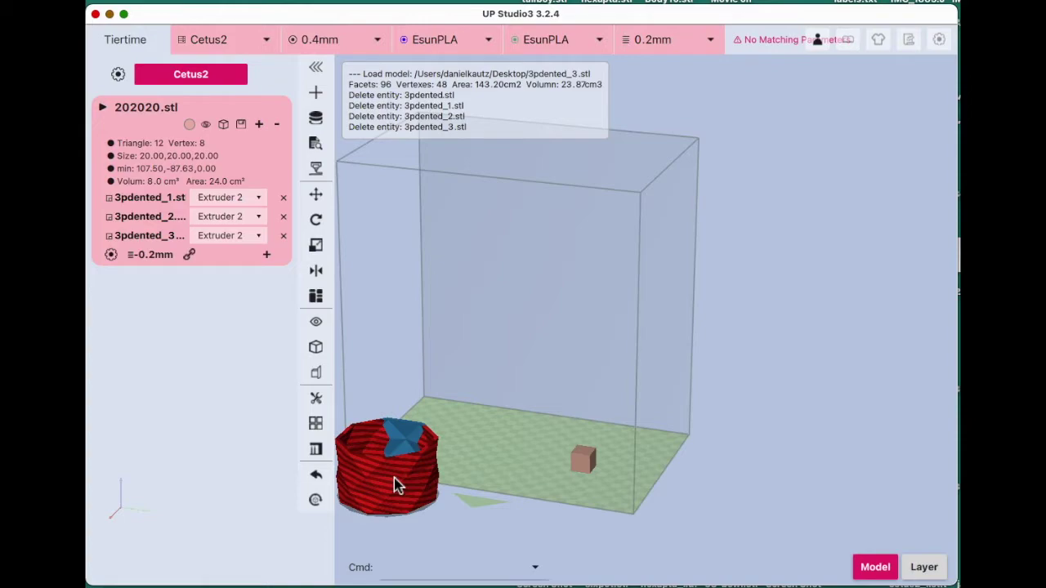
- Move 3pdented_1, 3pdented_2 and 3pdented_3 together back inside the build area, next to the cube
{"action": "left_click", "coordinate": [148, 203]}
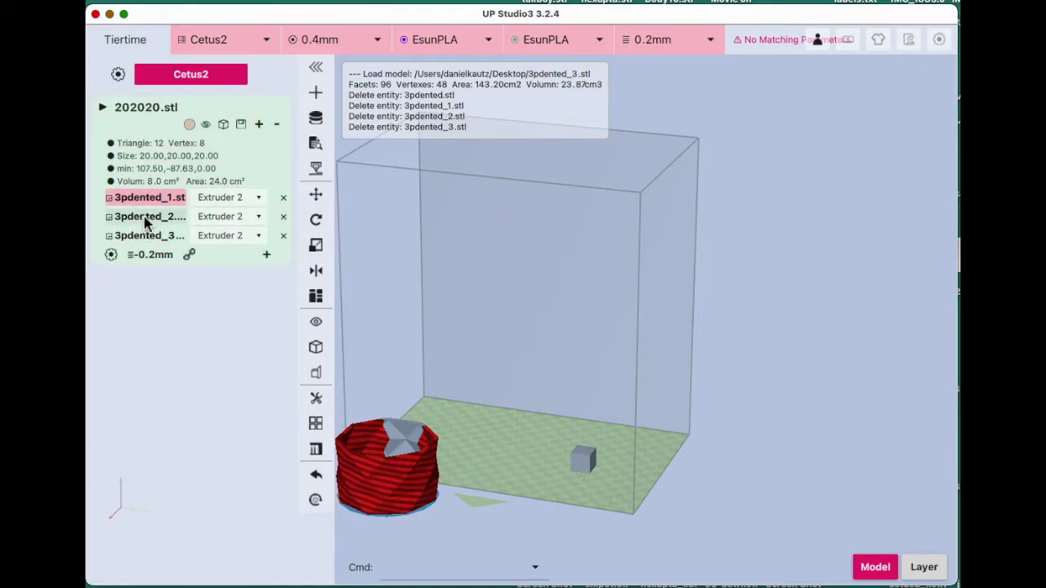
{"action": "left_click", "coordinate": [147, 217], "text": "shift"}
{"action": "left_click", "coordinate": [145, 237], "text": "shift"}
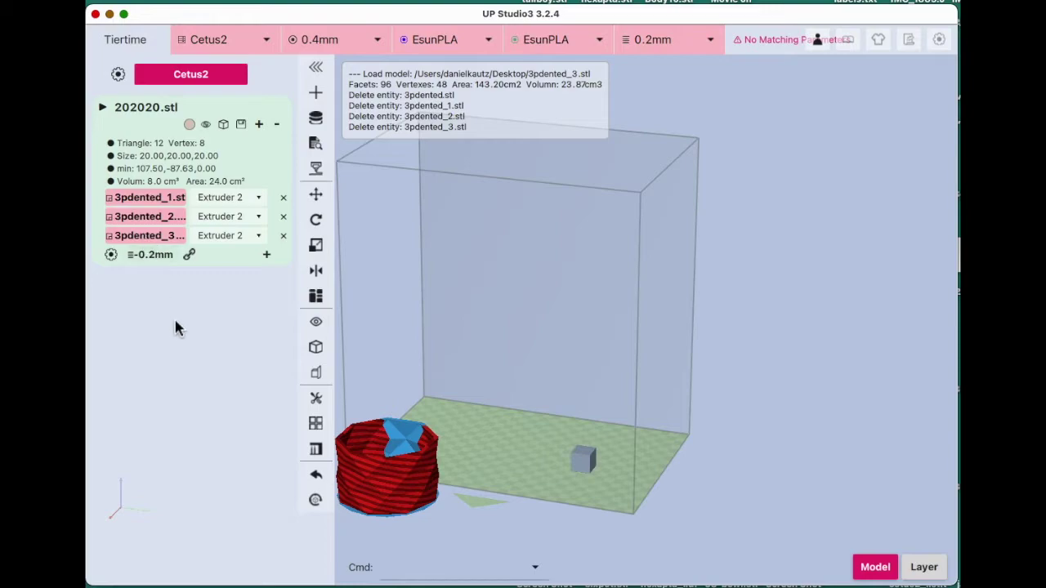
{"action": "left_click", "coordinate": [317, 196]}
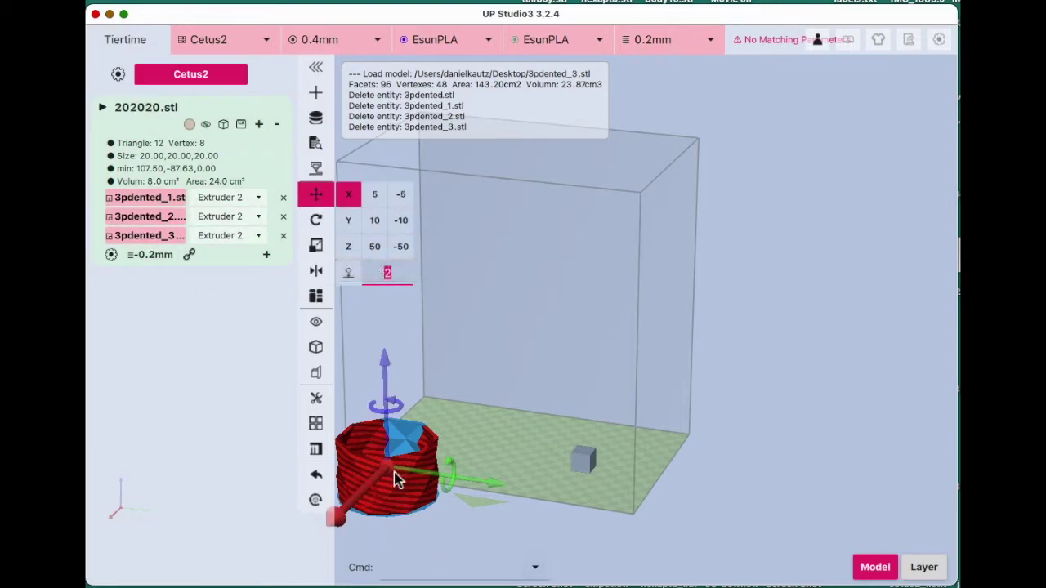
{"action": "left_click_drag", "start_coordinate": [389, 474], "coordinate": [505, 434]}
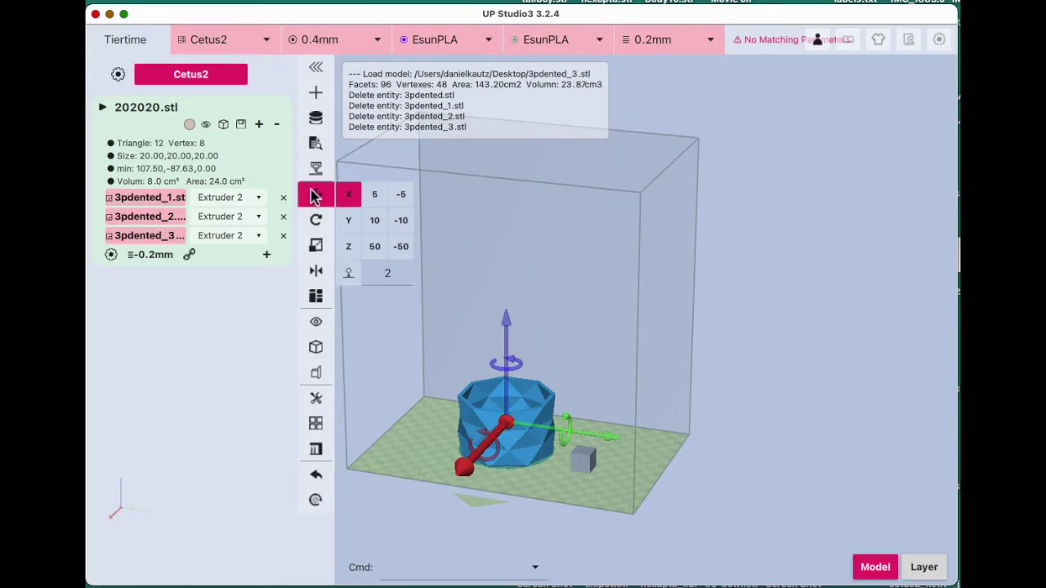
{"action": "left_click", "coordinate": [314, 196]}
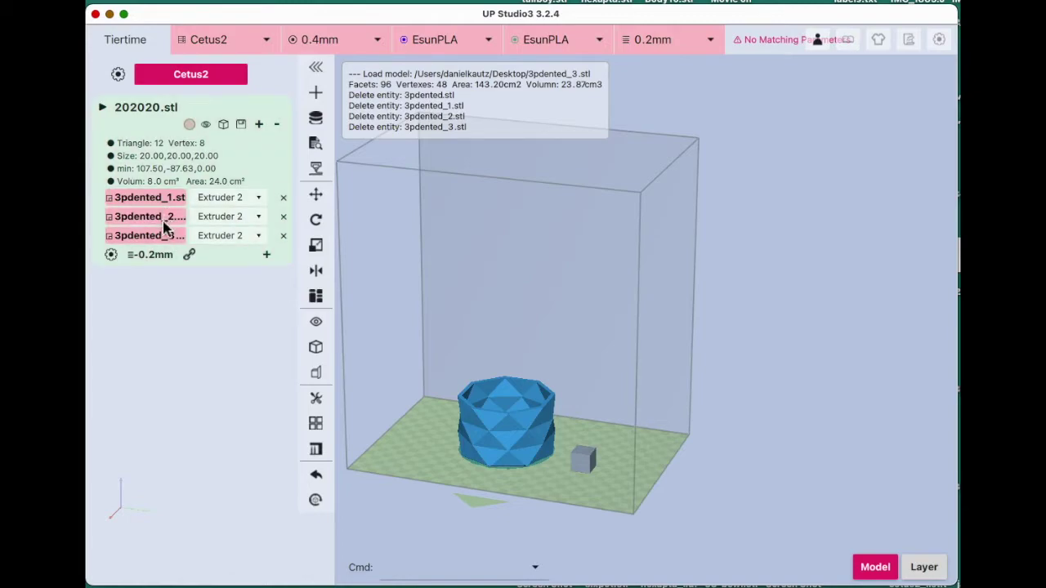
- Switch the model's print settings to advanced mode, check that Extruders 1, 2 and 3 are enabled, and accept the settings
{"action": "left_click", "coordinate": [111, 256]}
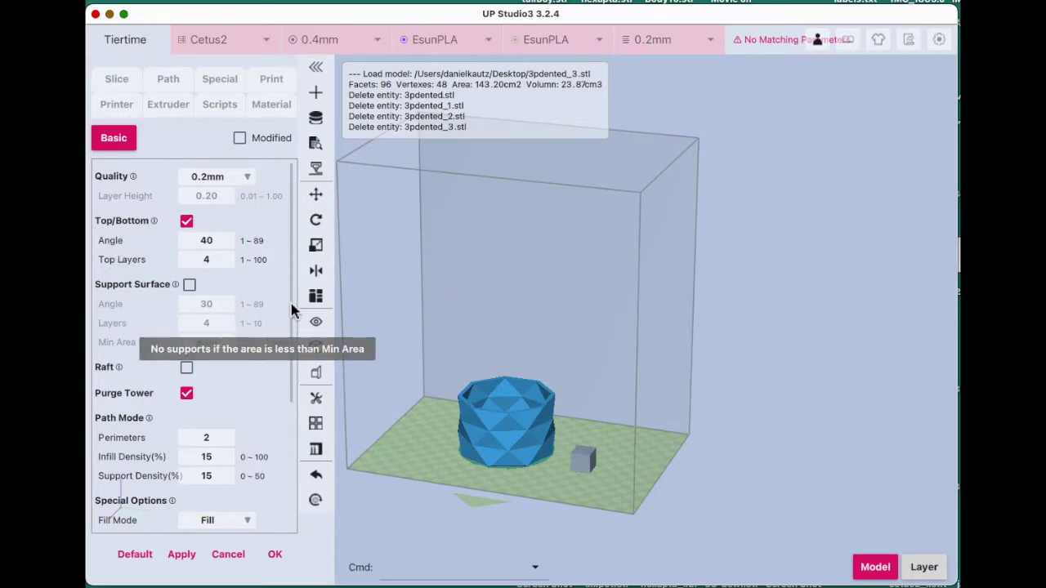
{"action": "scroll", "coordinate": [271, 253], "scroll_direction": "down", "scroll_amount": 5}
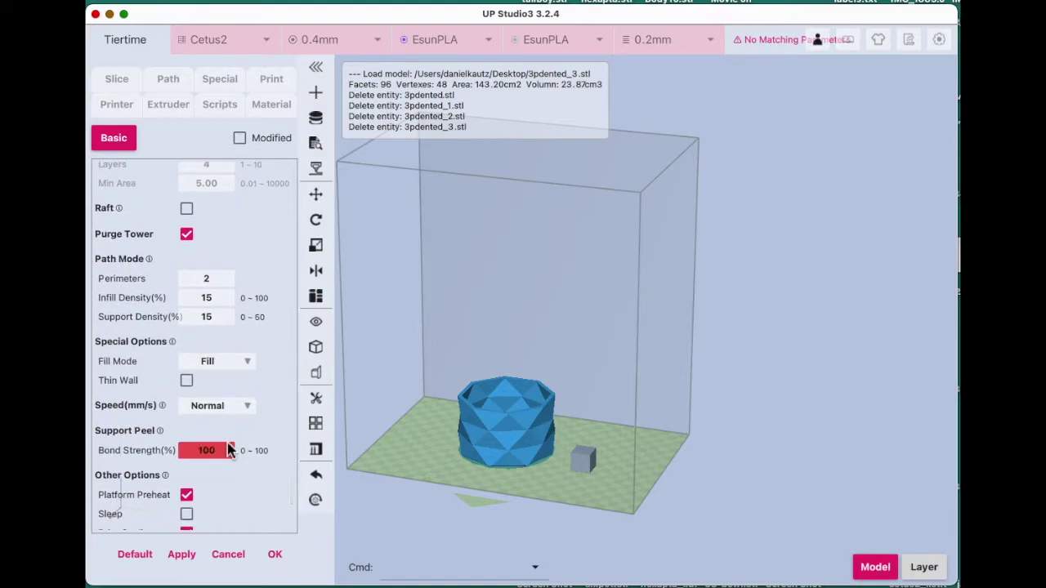
{"action": "scroll", "coordinate": [236, 318], "scroll_direction": "down", "scroll_amount": 3}
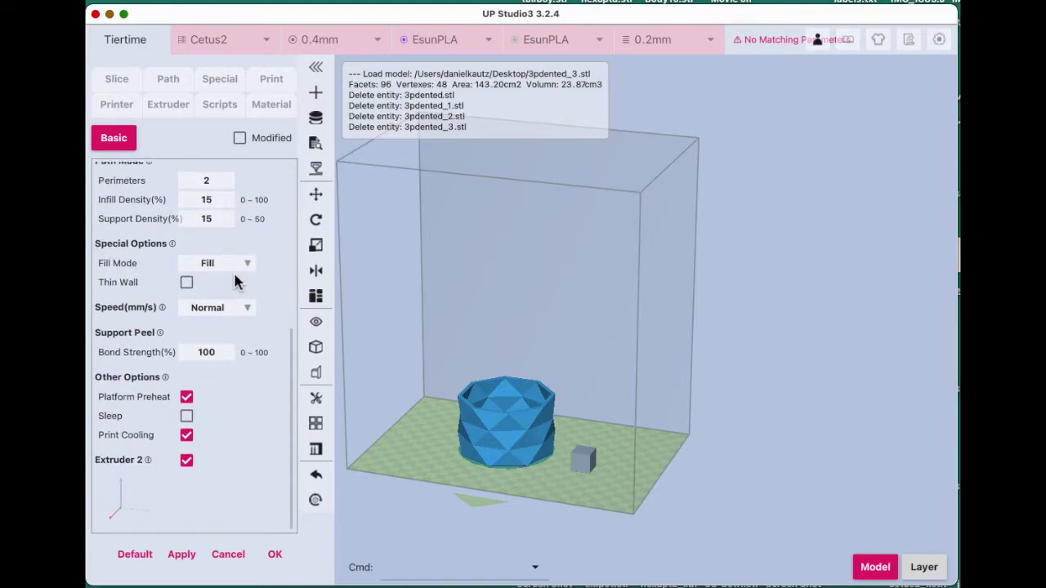
{"action": "scroll", "coordinate": [233, 282], "scroll_direction": "up", "scroll_amount": 5}
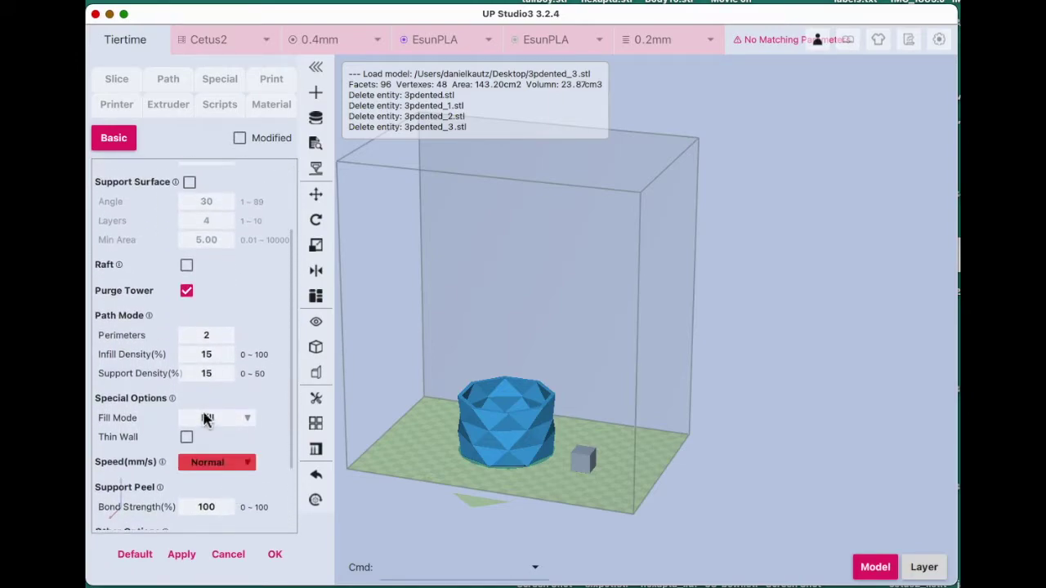
{"action": "left_click", "coordinate": [98, 144]}
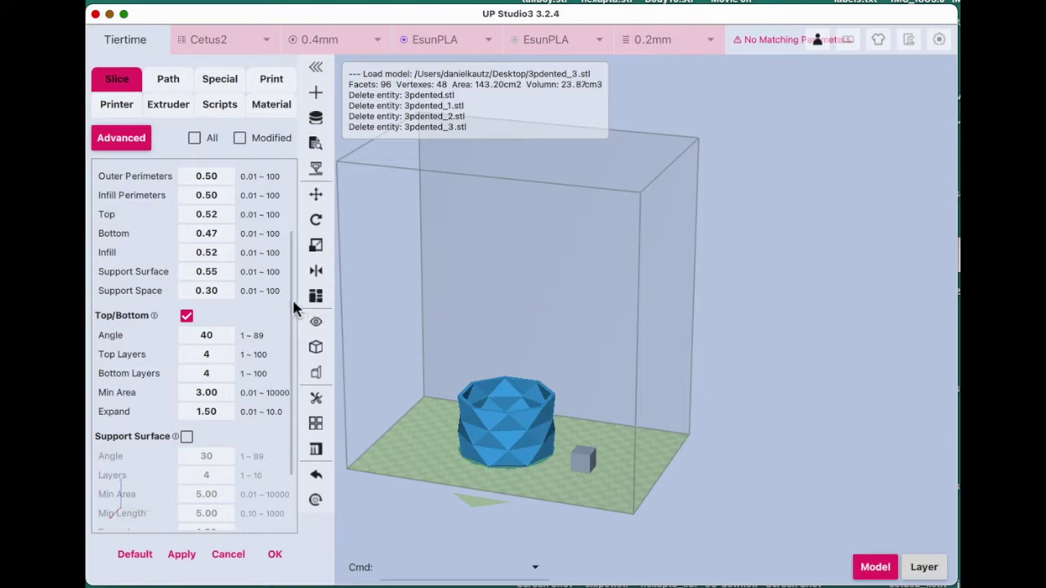
{"action": "scroll", "coordinate": [294, 309], "scroll_direction": "up", "scroll_amount": 5}
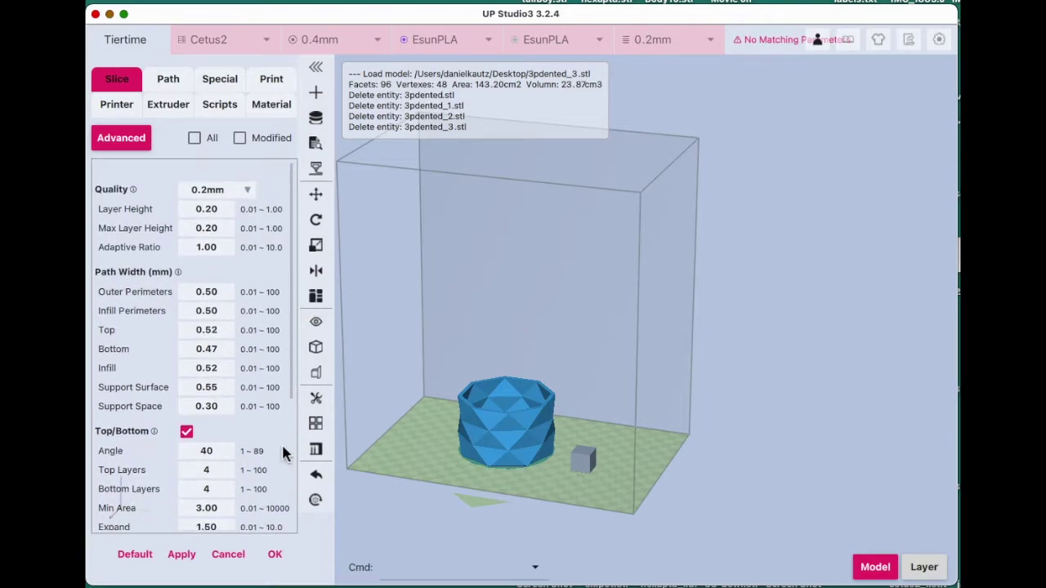
{"action": "left_click", "coordinate": [177, 111]}
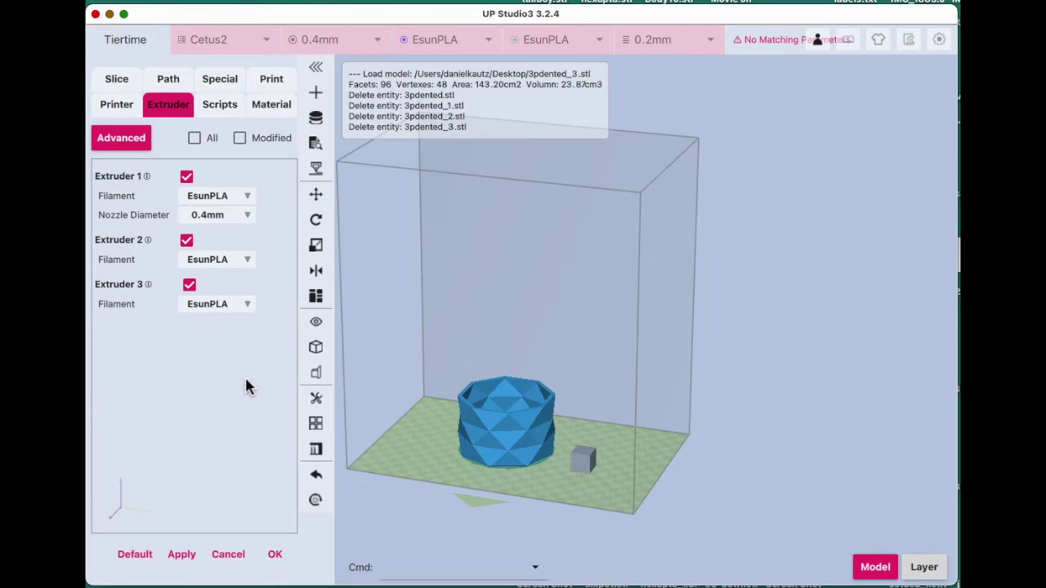
{"action": "left_click", "coordinate": [275, 556]}
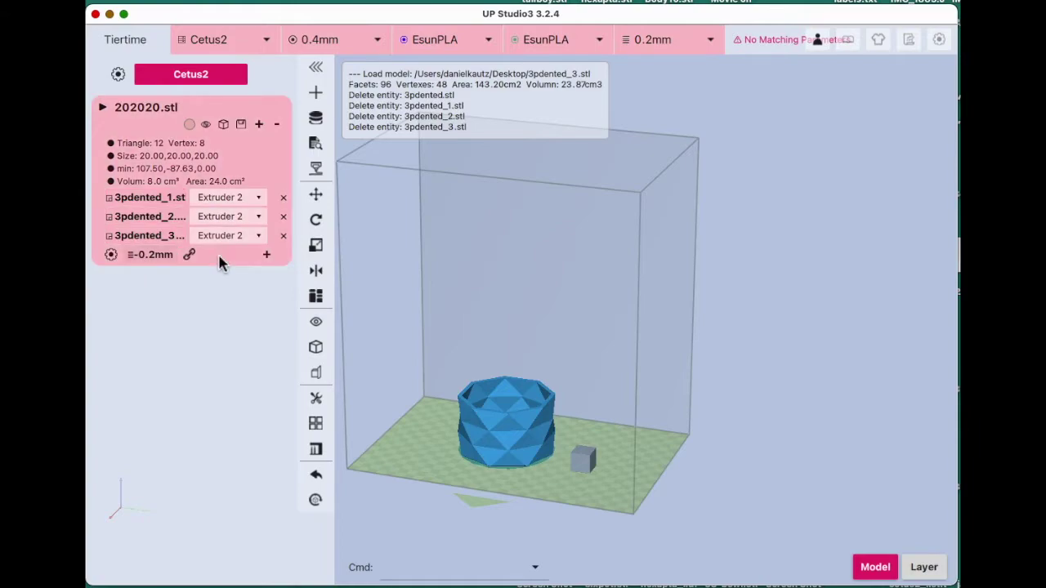
- Add a separate configuration range to the 202020.stl cube, running from height 0 to 20
{"action": "left_click", "coordinate": [267, 254]}
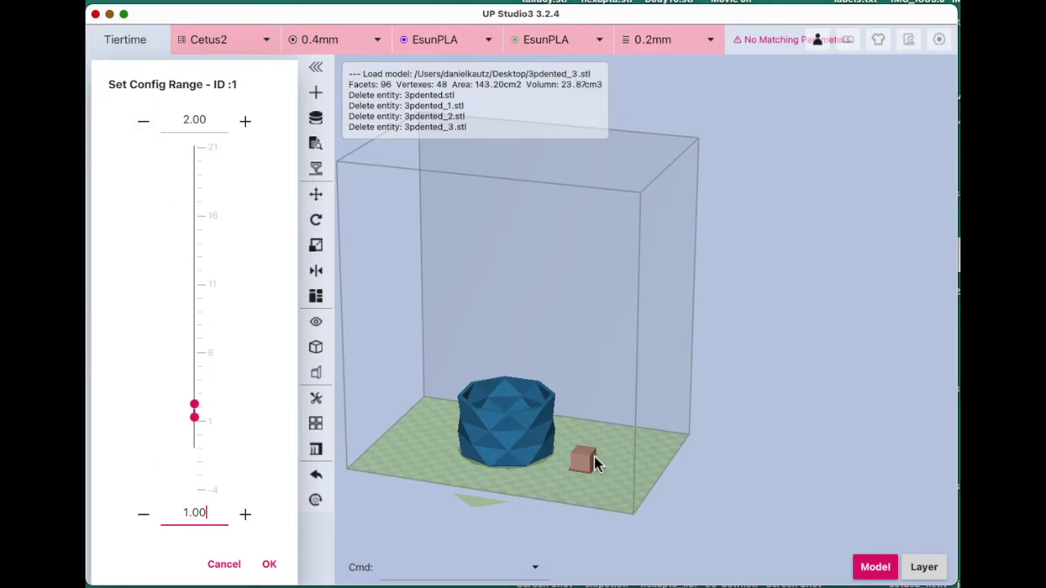
{"action": "scroll", "coordinate": [563, 473], "scroll_direction": "down", "scroll_amount": 2}
{"action": "scroll", "coordinate": [561, 471], "scroll_direction": "up", "scroll_amount": 4}
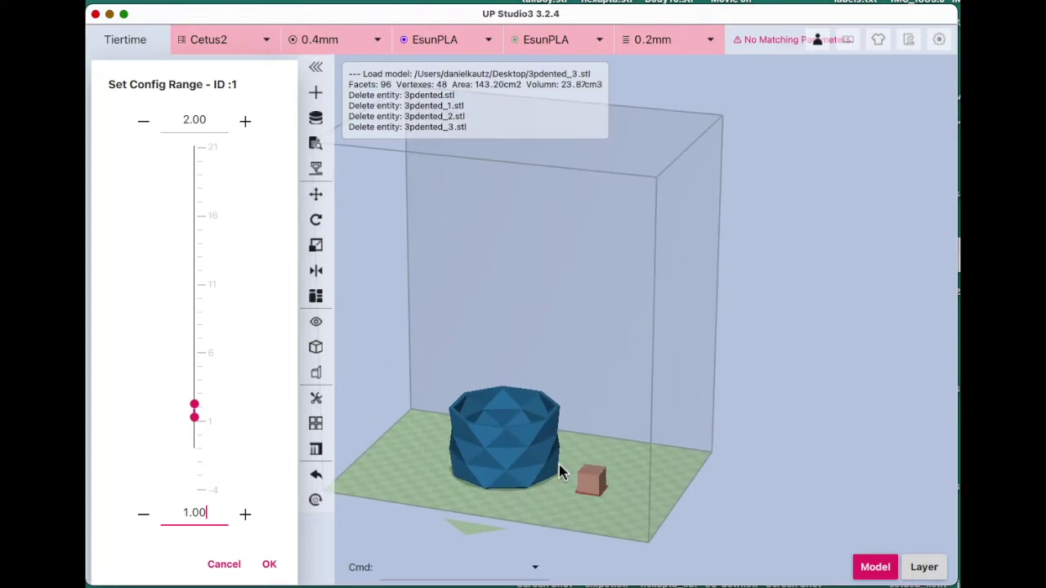
{"action": "middle_click_drag", "start_coordinate": [574, 420], "coordinate": [572, 240]}
{"action": "scroll", "coordinate": [579, 364], "scroll_direction": "up", "scroll_amount": 5}
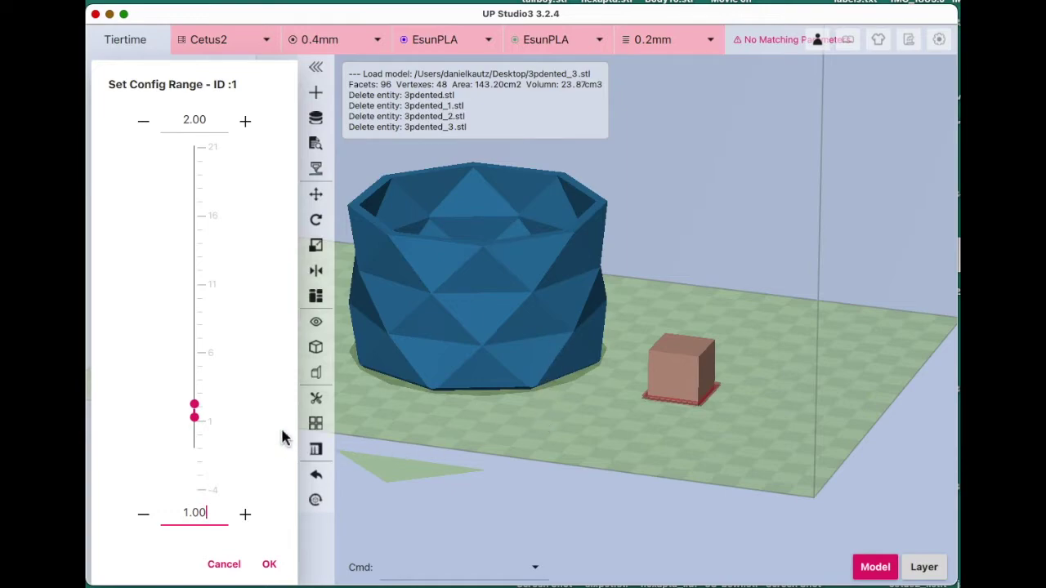
{"action": "left_click_drag", "start_coordinate": [193, 403], "coordinate": [194, 154]}
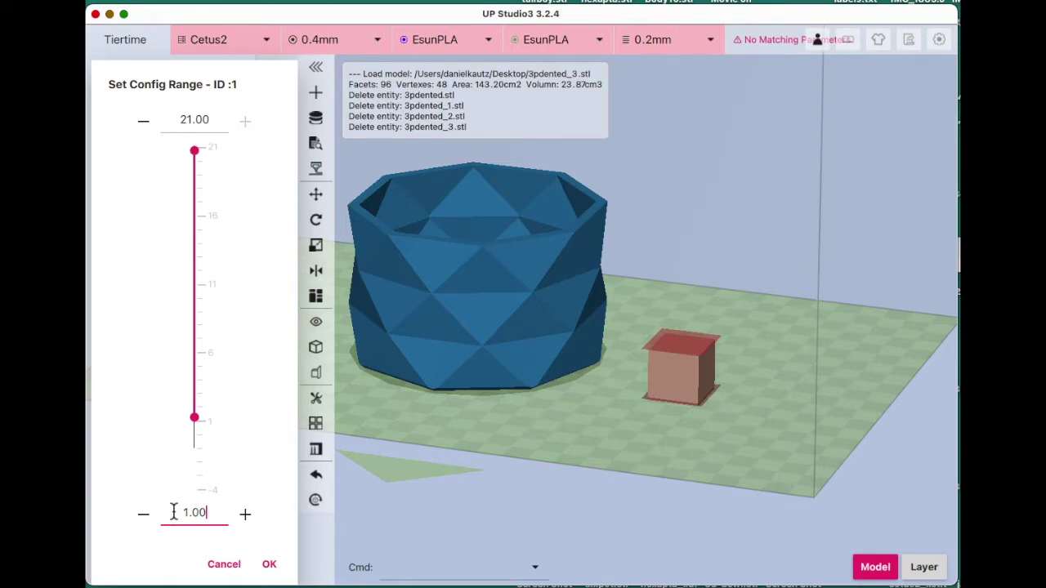
{"action": "type", "text": "0"}
{"action": "left_click", "coordinate": [181, 120]}
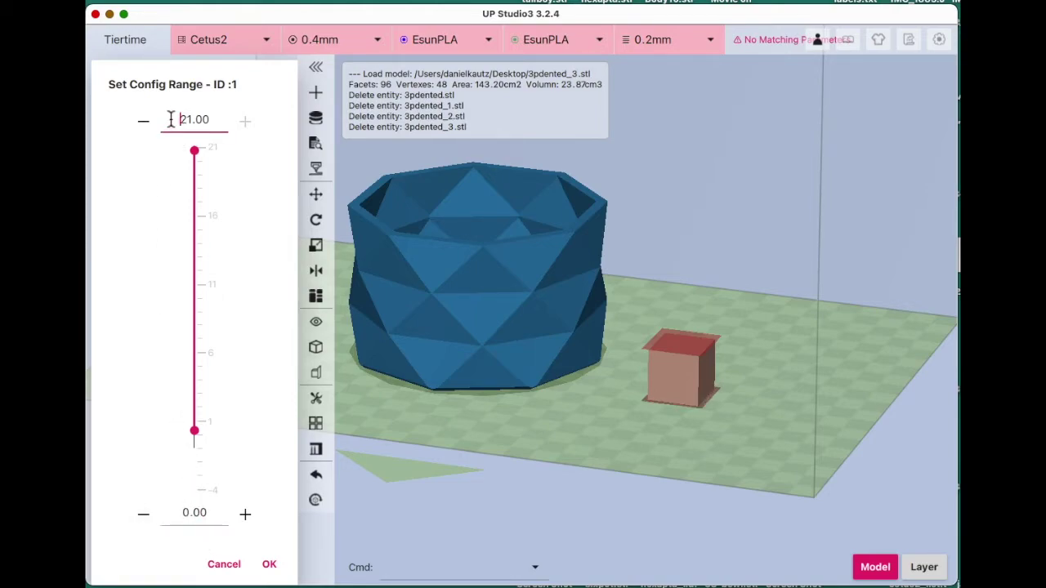
{"action": "left_click_drag", "start_coordinate": [172, 120], "coordinate": [236, 123]}
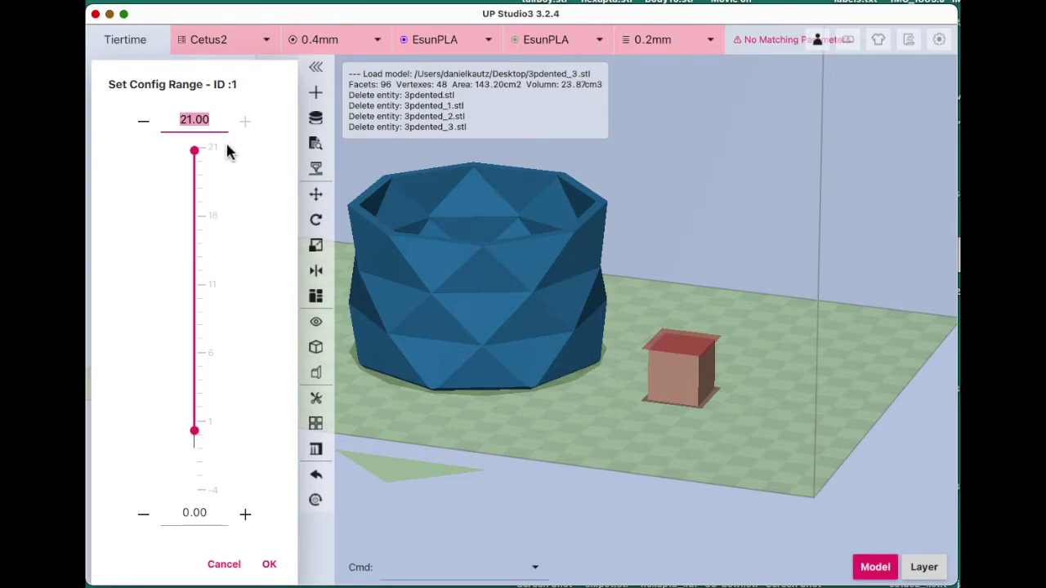
{"action": "type", "text": "20"}
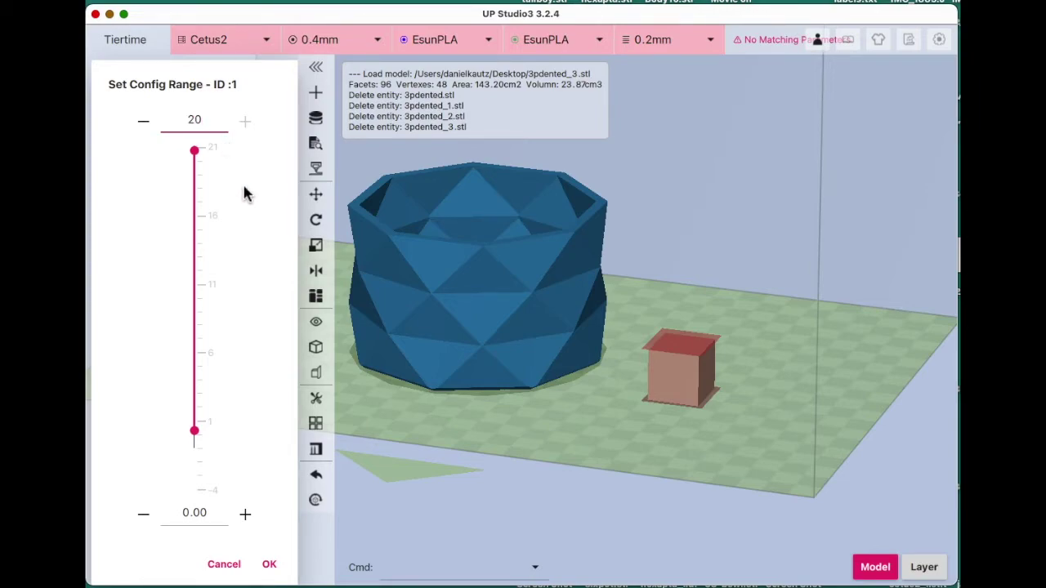
{"action": "left_click", "coordinate": [271, 563]}
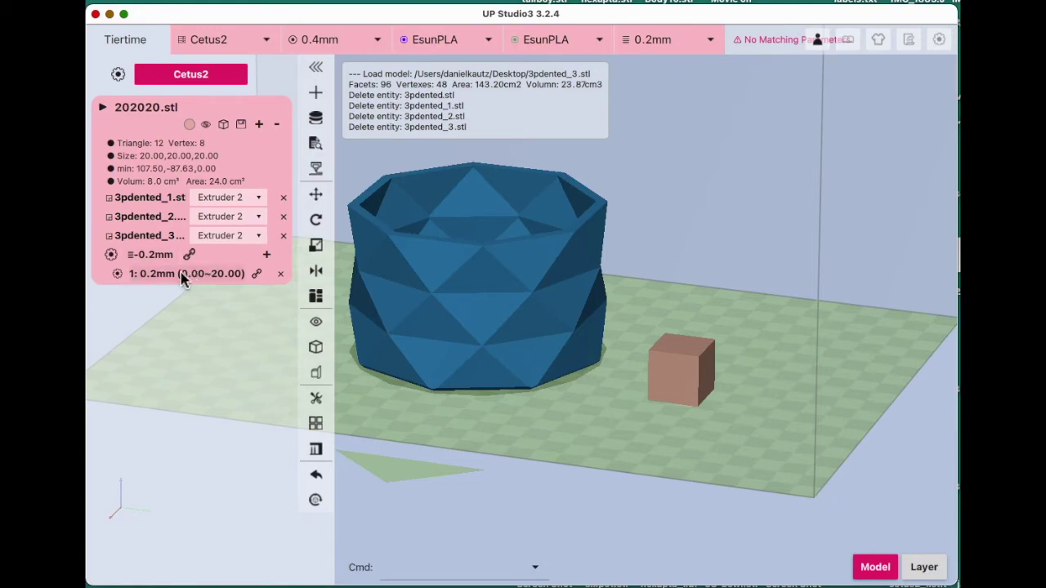
- Disable Extruders 2 and 3 in the settings of the cube's 0.00~20.00 range, and apply the changes
{"action": "left_click", "coordinate": [118, 276]}
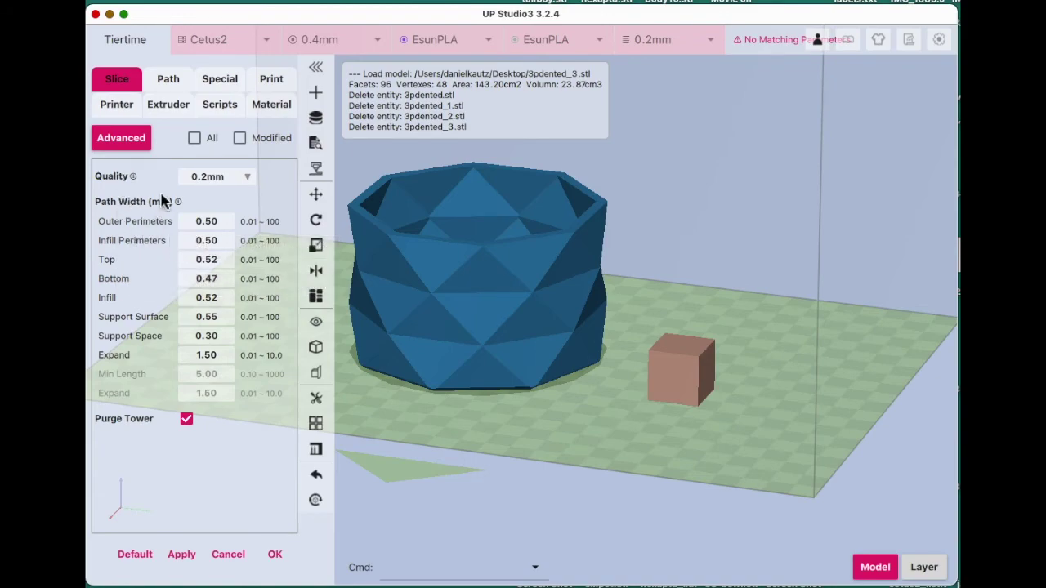
{"action": "left_click", "coordinate": [179, 104]}
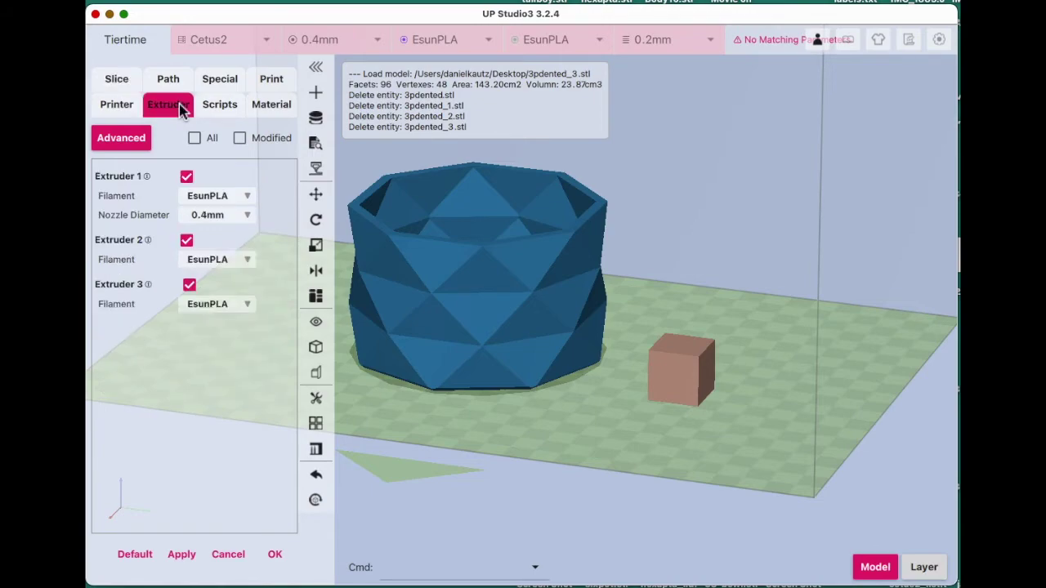
{"action": "left_click", "coordinate": [189, 285]}
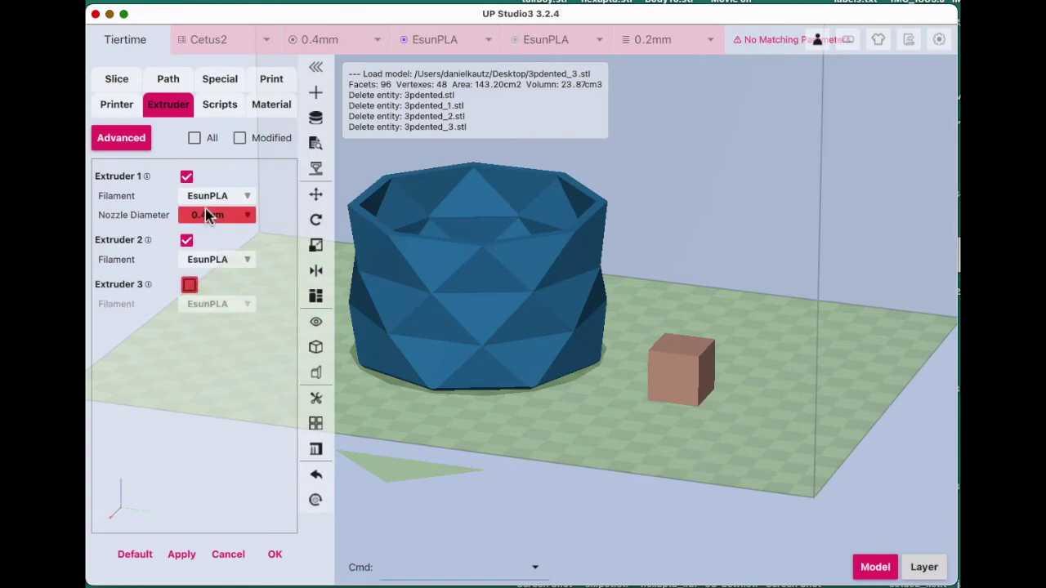
{"action": "left_click", "coordinate": [187, 240]}
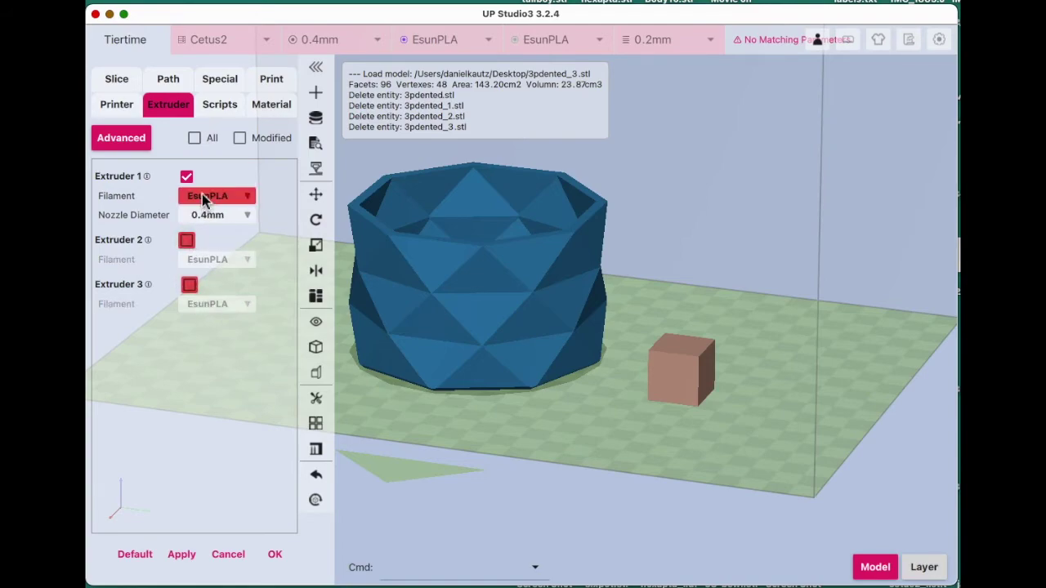
{"action": "left_click", "coordinate": [181, 555]}
{"action": "left_click", "coordinate": [274, 555]}
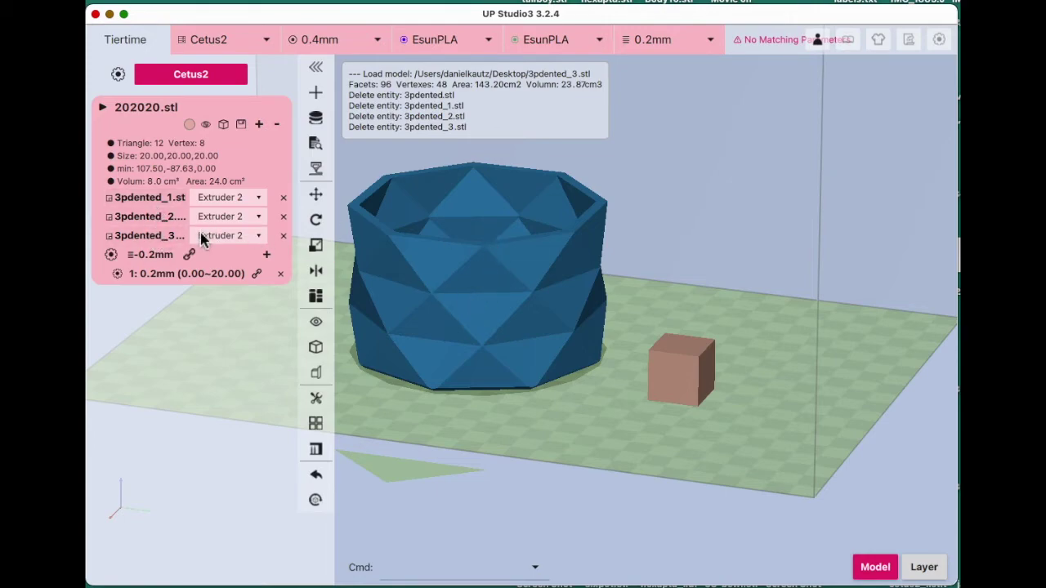
- Set the pot's bottom part, 3pdented_1, to Union and its middle part, 3pdented_3, to Extruder 3, checking the parts in the model
{"action": "left_click", "coordinate": [388, 365]}
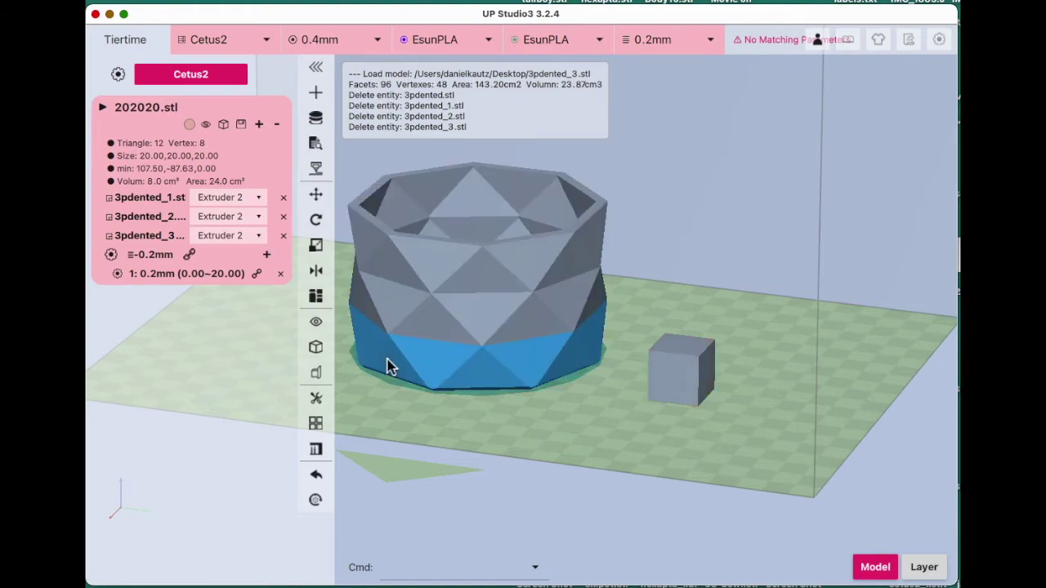
{"action": "left_click", "coordinate": [259, 198]}
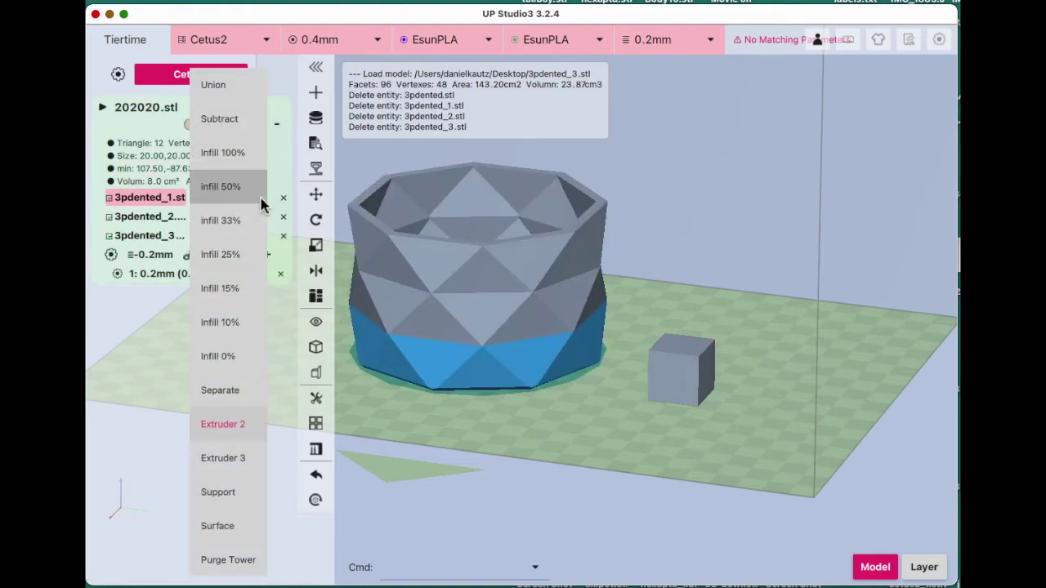
{"action": "left_click", "coordinate": [225, 87]}
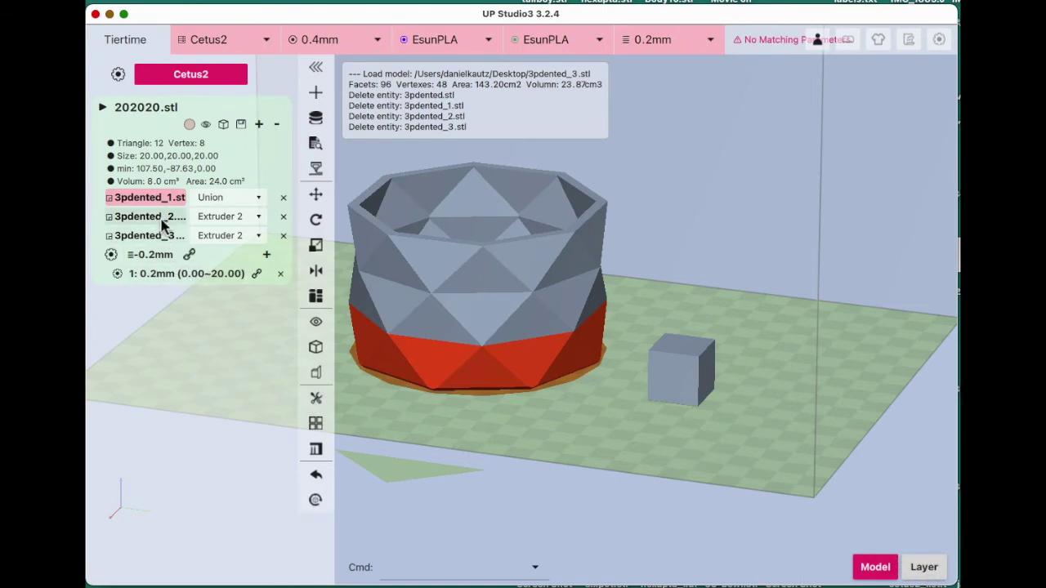
{"action": "left_click", "coordinate": [457, 312]}
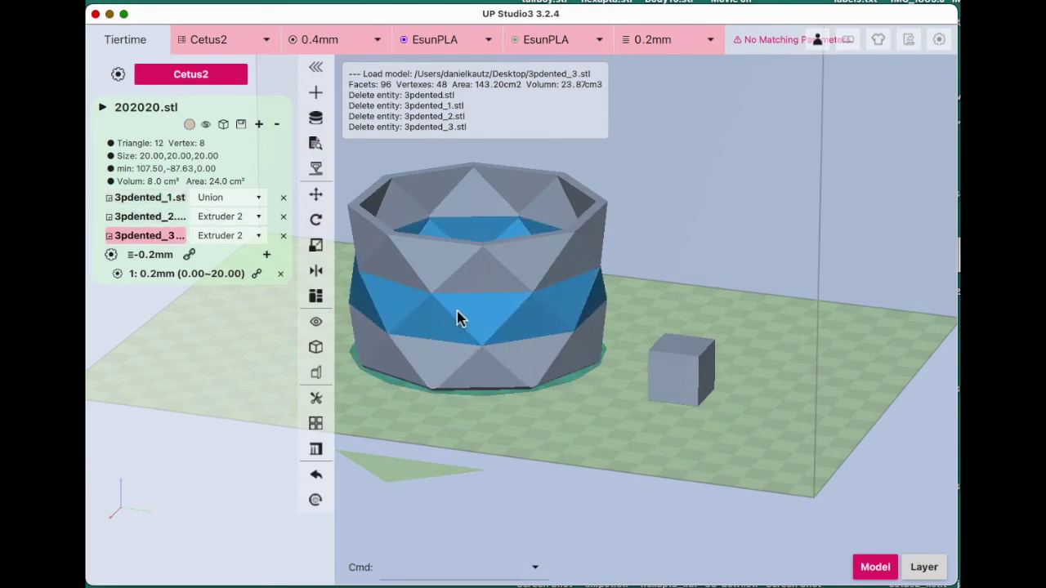
{"action": "left_click", "coordinate": [260, 239]}
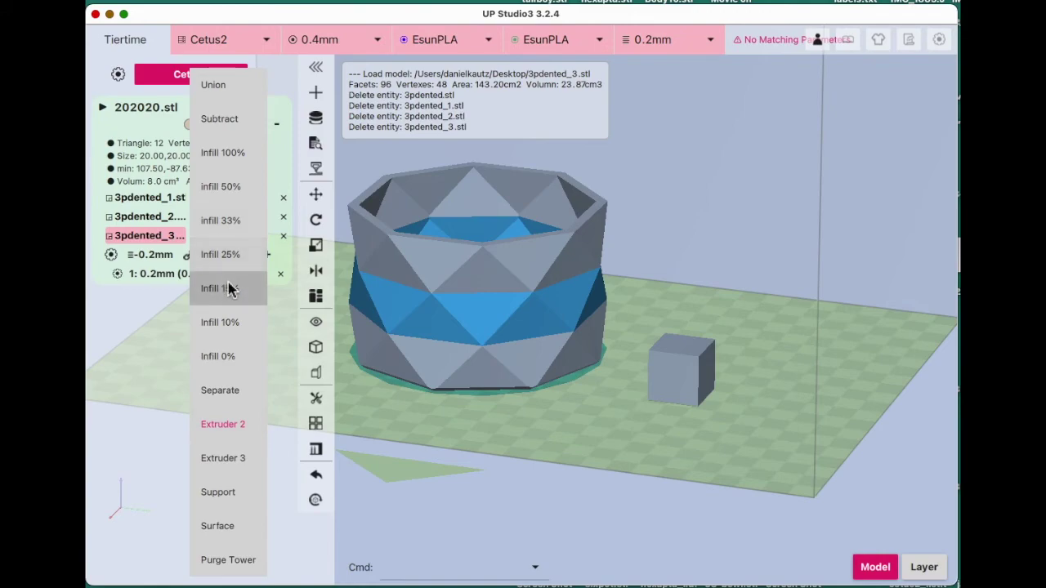
{"action": "left_click", "coordinate": [239, 459]}
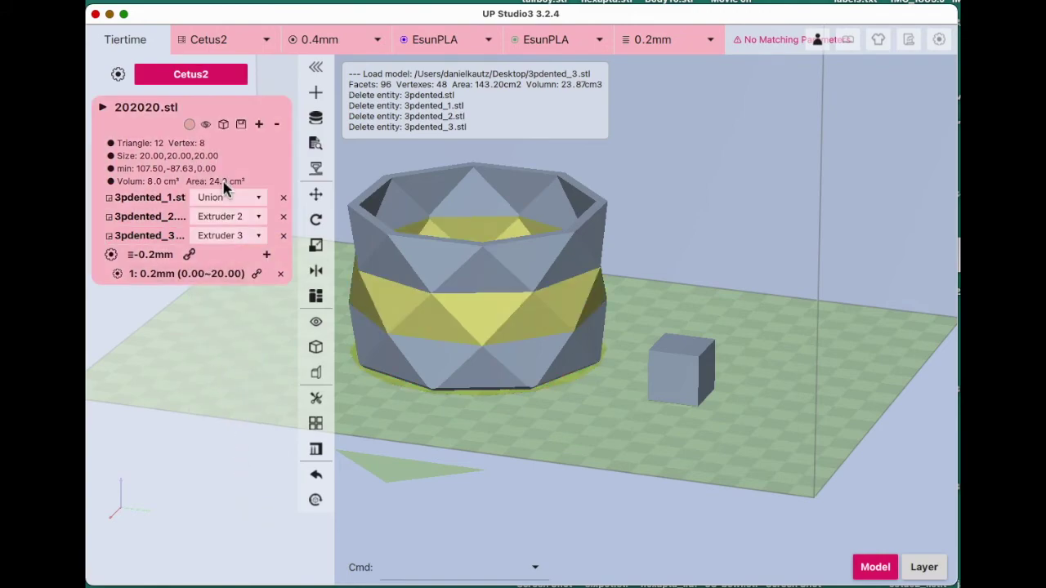
{"action": "left_click", "coordinate": [470, 362]}
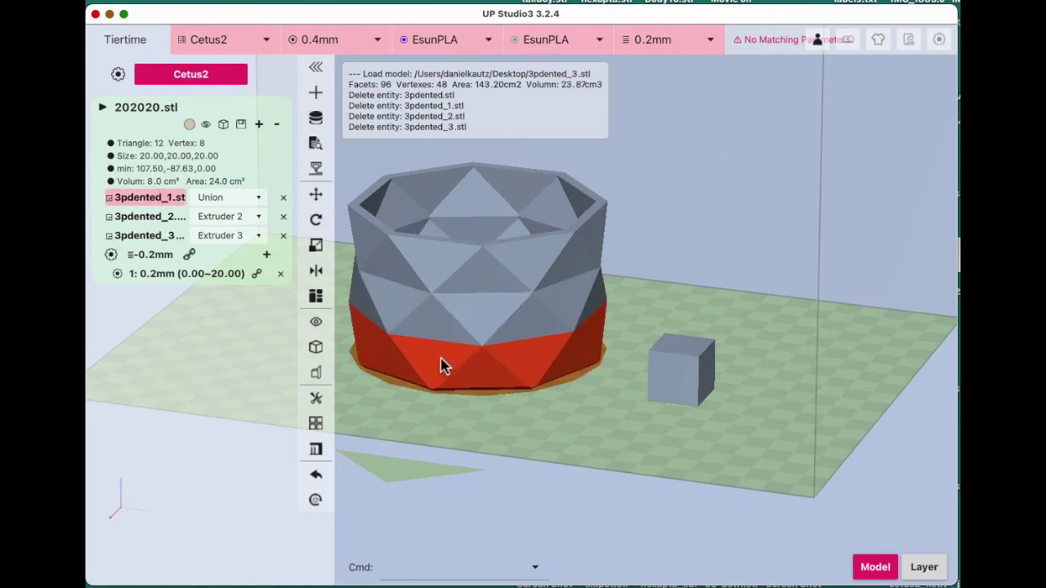
{"action": "left_click", "coordinate": [472, 254]}
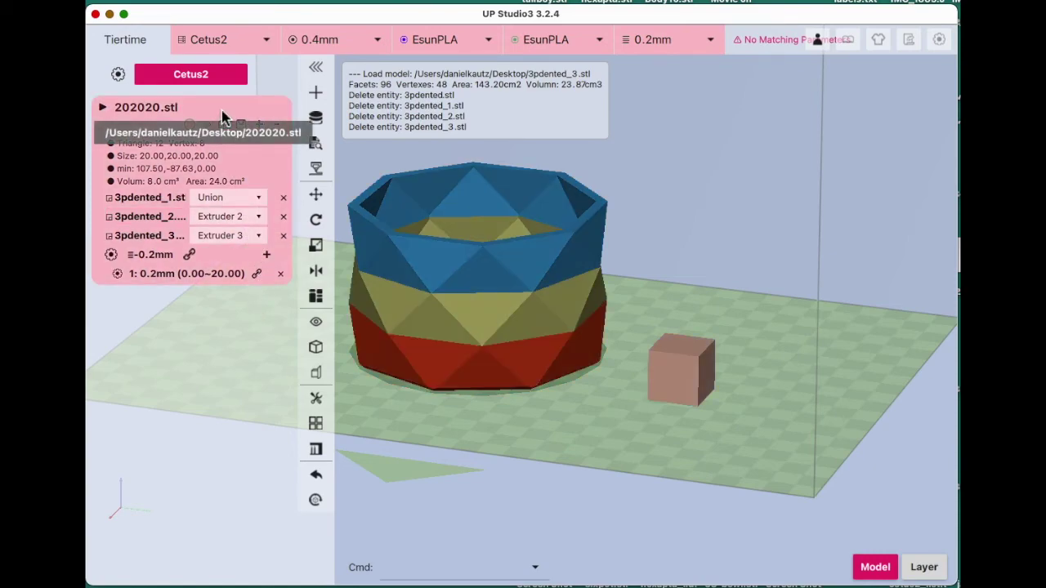
- Start slicing the cube together with the three pot parts
{"action": "left_click", "coordinate": [316, 118]}
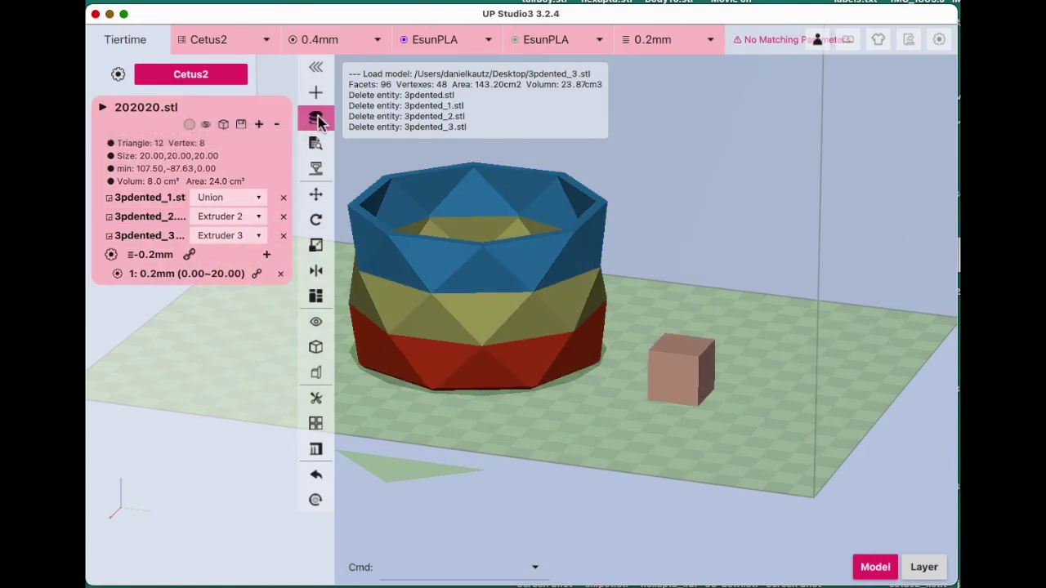